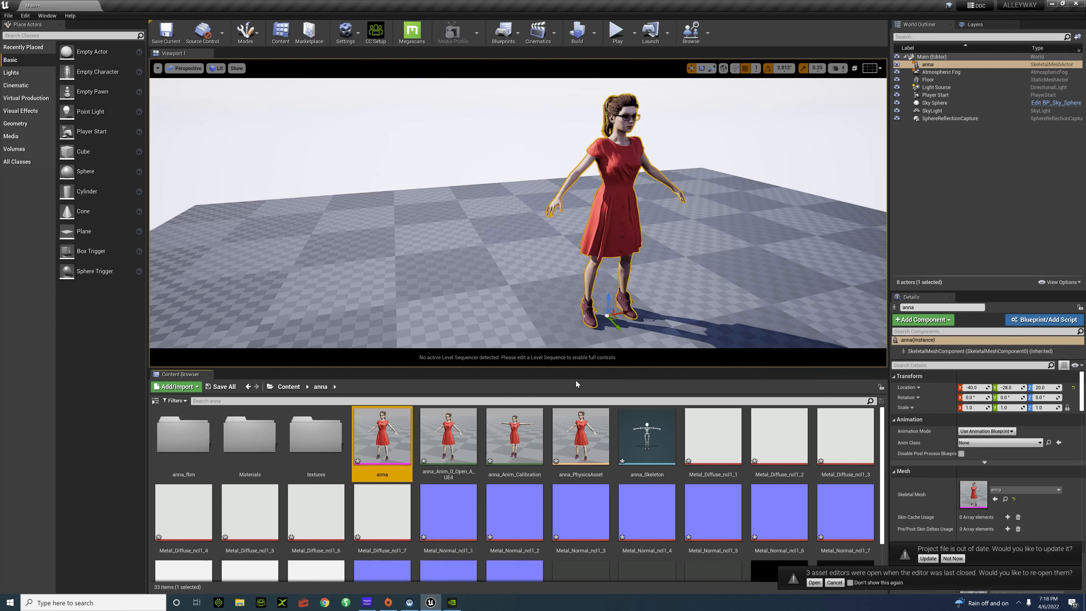
Open the anna skeletal mesh and activate cloth painting with the Clothing window moved clear of the toolbar
{"action": "double_click", "coordinate": [397, 452]}
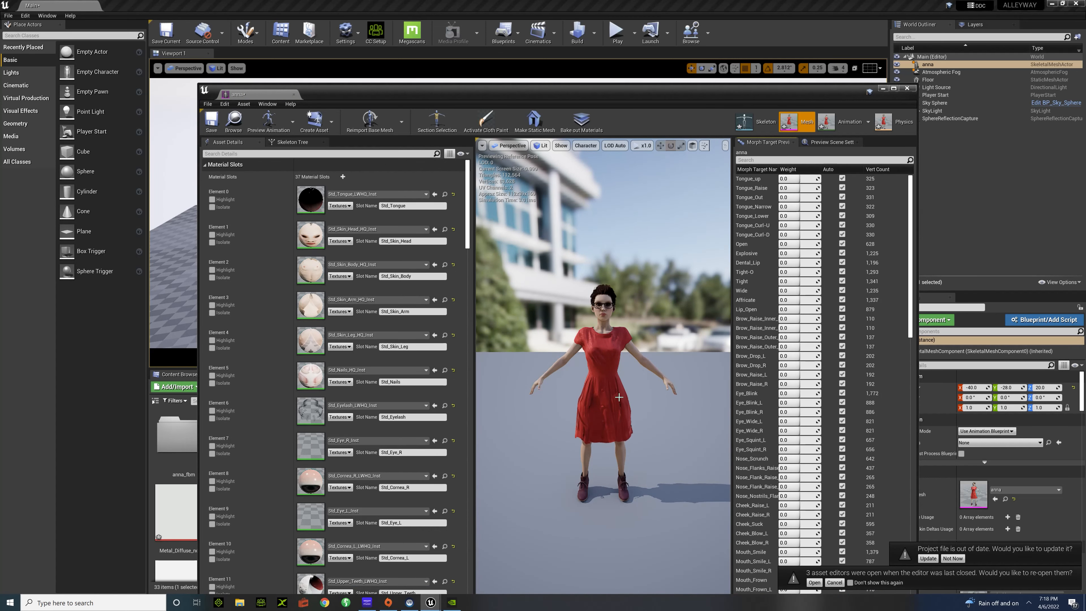
{"action": "left_click_drag", "start_coordinate": [569, 303], "coordinate": [473, 306]}
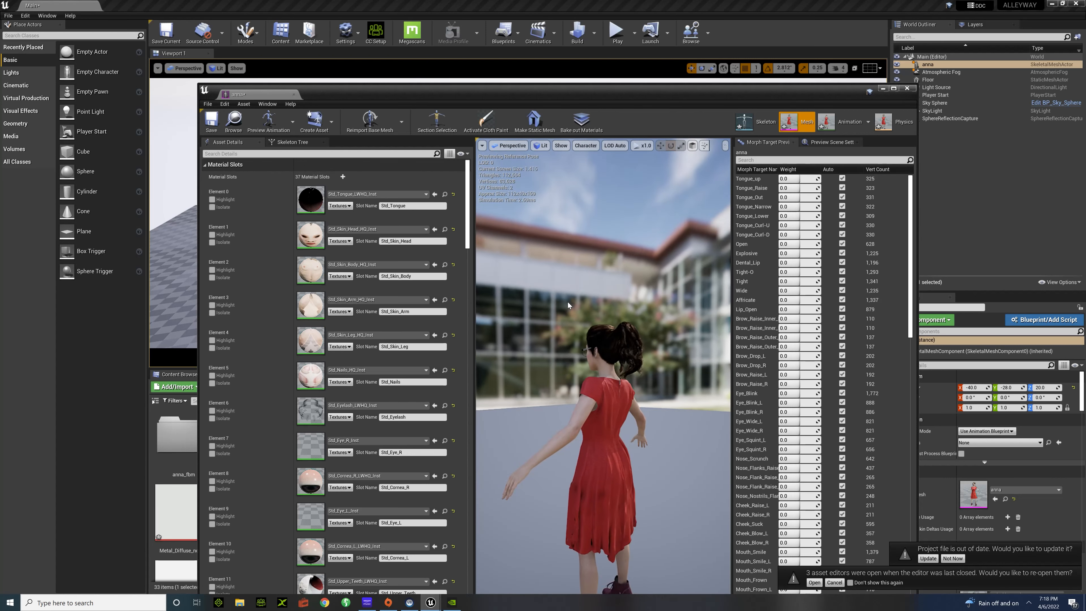
{"action": "left_click", "coordinate": [480, 129]}
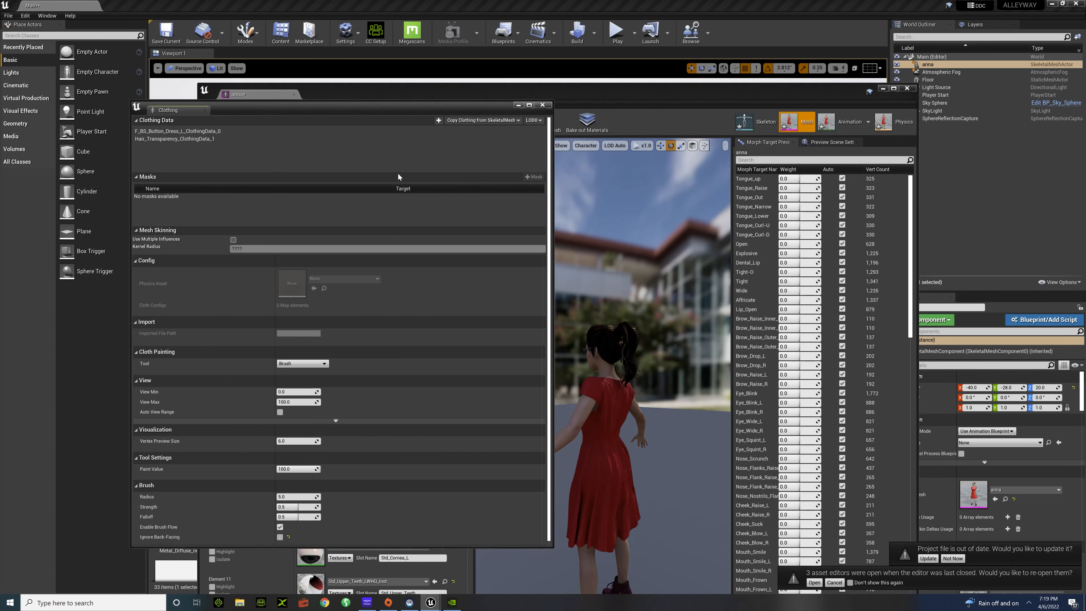
{"action": "left_click_drag", "start_coordinate": [460, 105], "coordinate": [476, 174]}
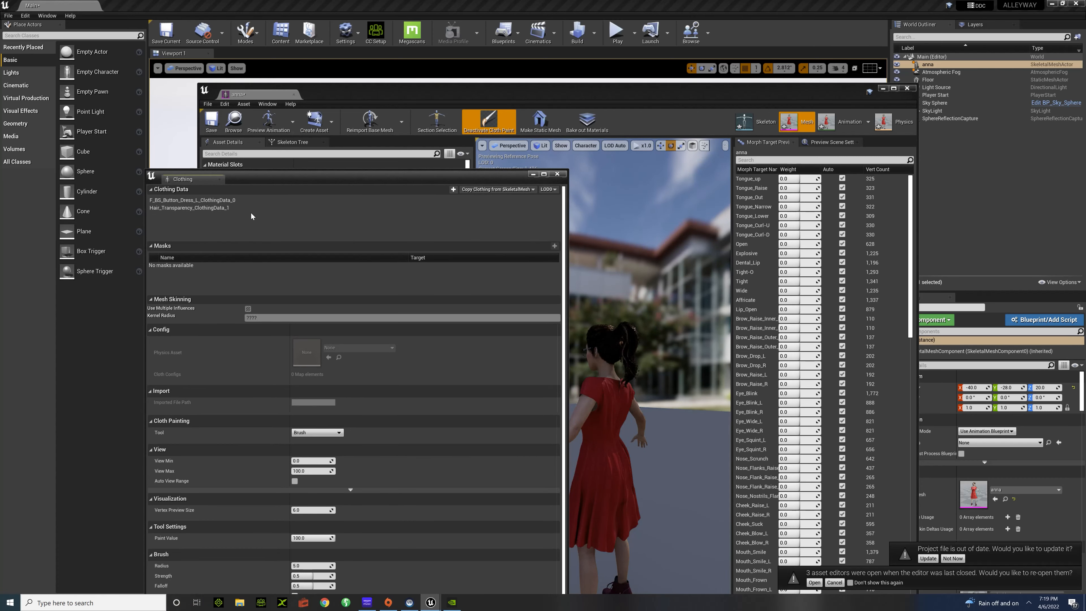
Select Hair_Transparency_ClothingData_1 as the clothing data and move the Clothing window away from the preview
{"action": "left_click", "coordinate": [240, 200]}
{"action": "left_click", "coordinate": [231, 207]}
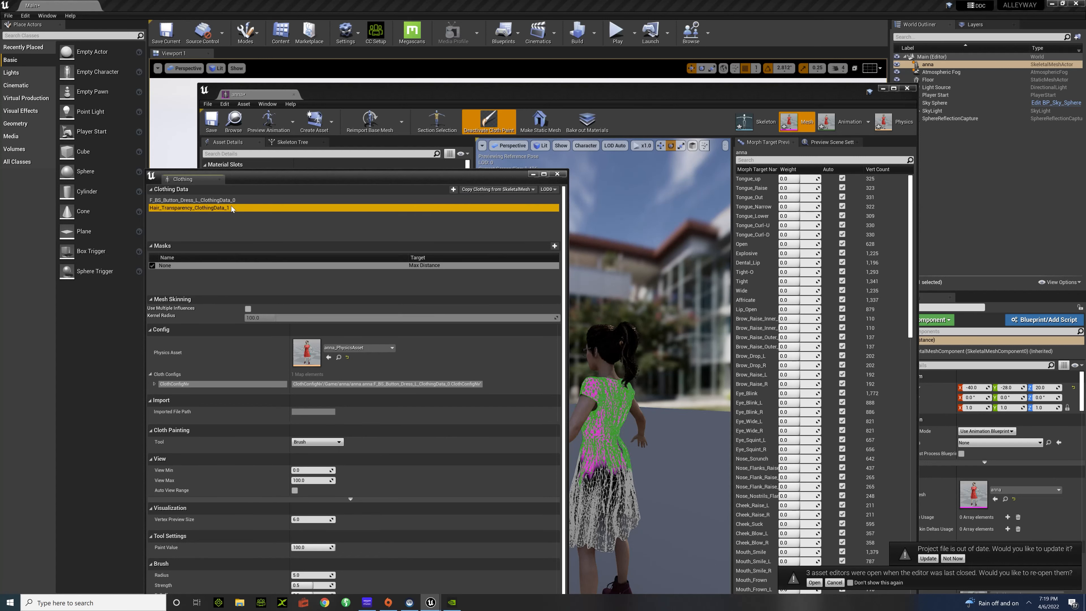
{"action": "left_click_drag", "start_coordinate": [314, 176], "coordinate": [784, 108]}
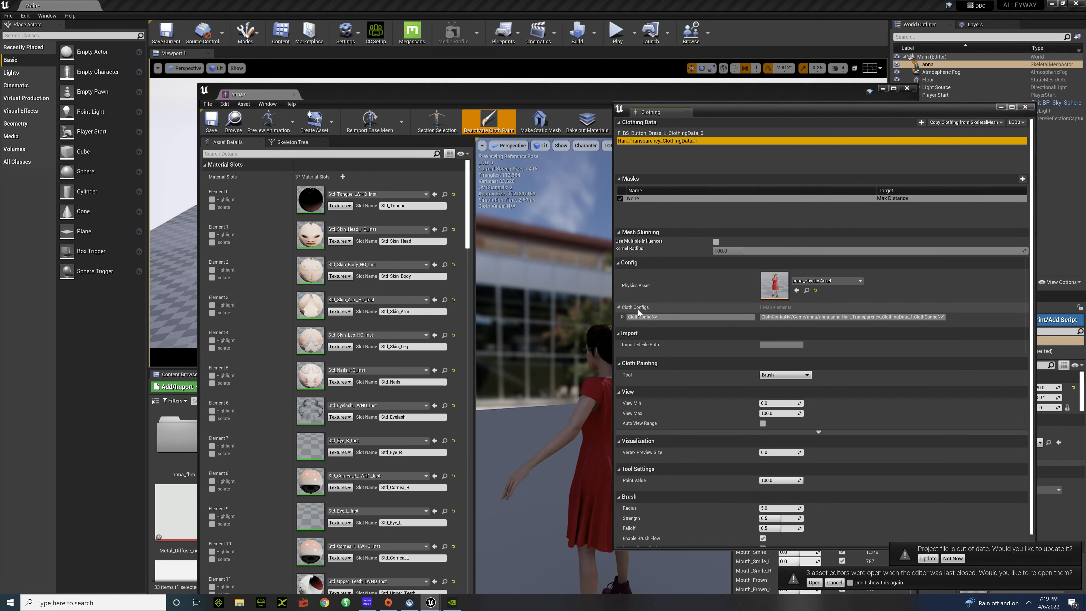
Reset the hair cloth config's Tether Stiffness and Tether Limit to their default of 1.0
{"action": "left_click", "coordinate": [623, 315]}
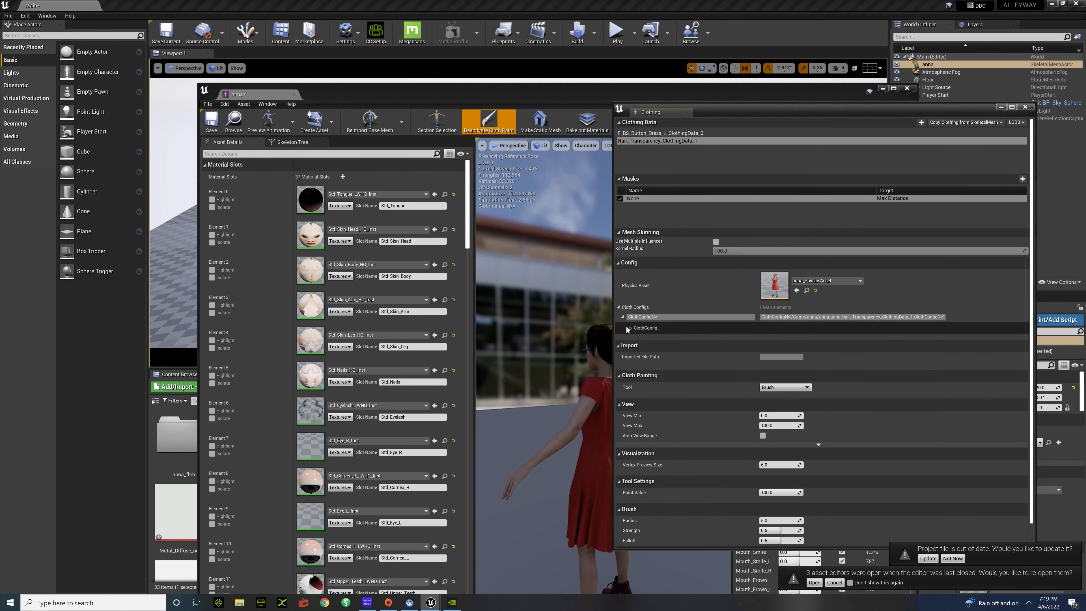
{"action": "left_click", "coordinate": [629, 328]}
{"action": "scroll", "coordinate": [654, 377], "scroll_direction": "down", "scroll_amount": 1}
{"action": "scroll", "coordinate": [661, 391], "scroll_direction": "down", "scroll_amount": 3}
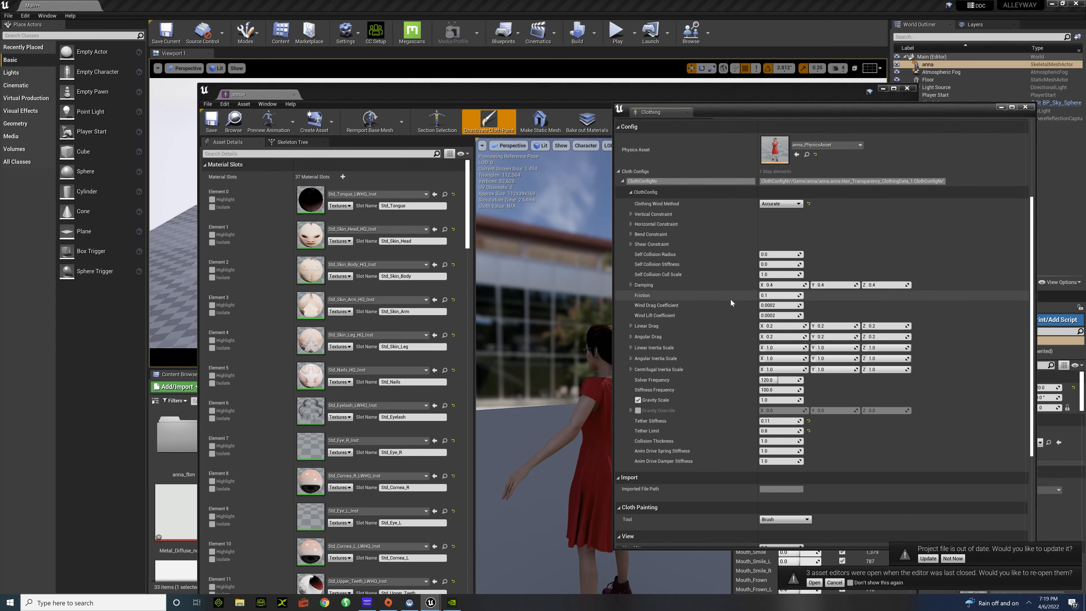
{"action": "left_click", "coordinate": [808, 420]}
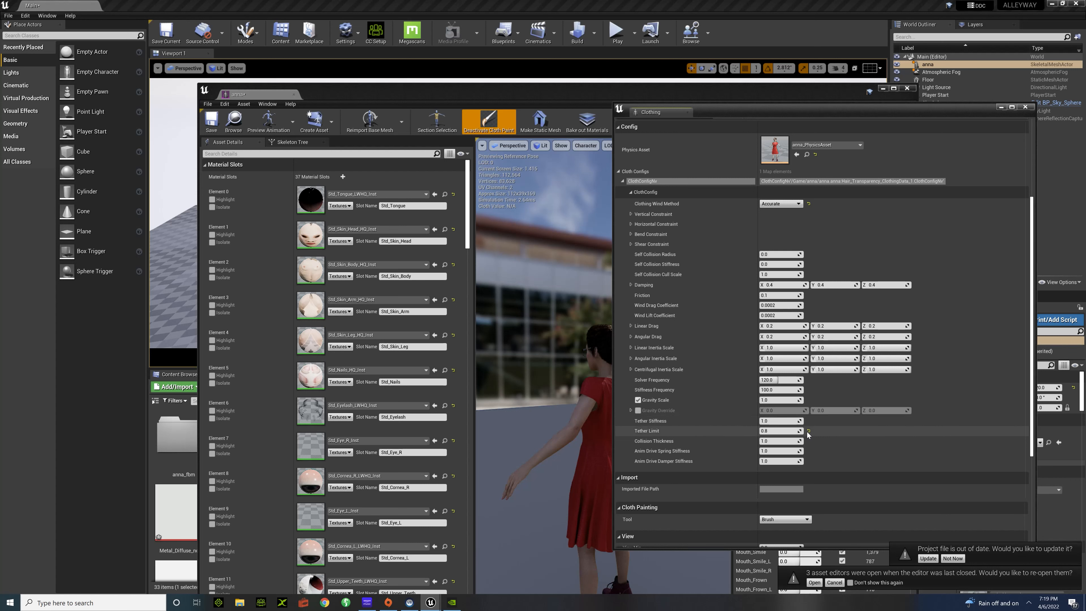
{"action": "left_click", "coordinate": [807, 432]}
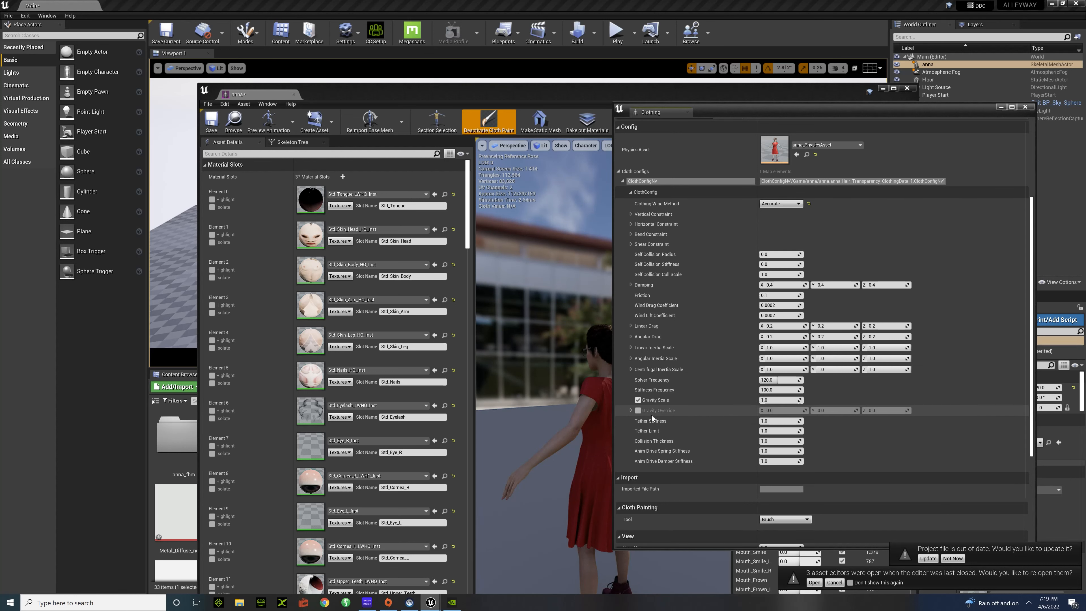
Paint the character's ponytail using the Brush tool with a paint value of 0
{"action": "scroll", "coordinate": [691, 425], "scroll_direction": "down", "scroll_amount": 3}
{"action": "scroll", "coordinate": [696, 421], "scroll_direction": "down", "scroll_amount": 4}
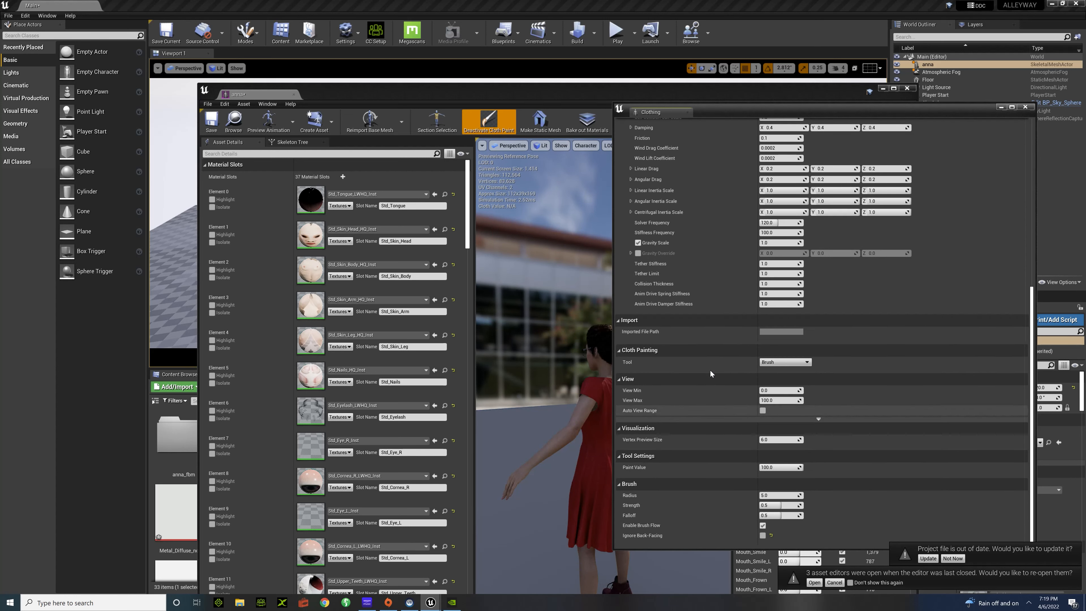
{"action": "left_click_drag", "start_coordinate": [745, 110], "coordinate": [834, 104]}
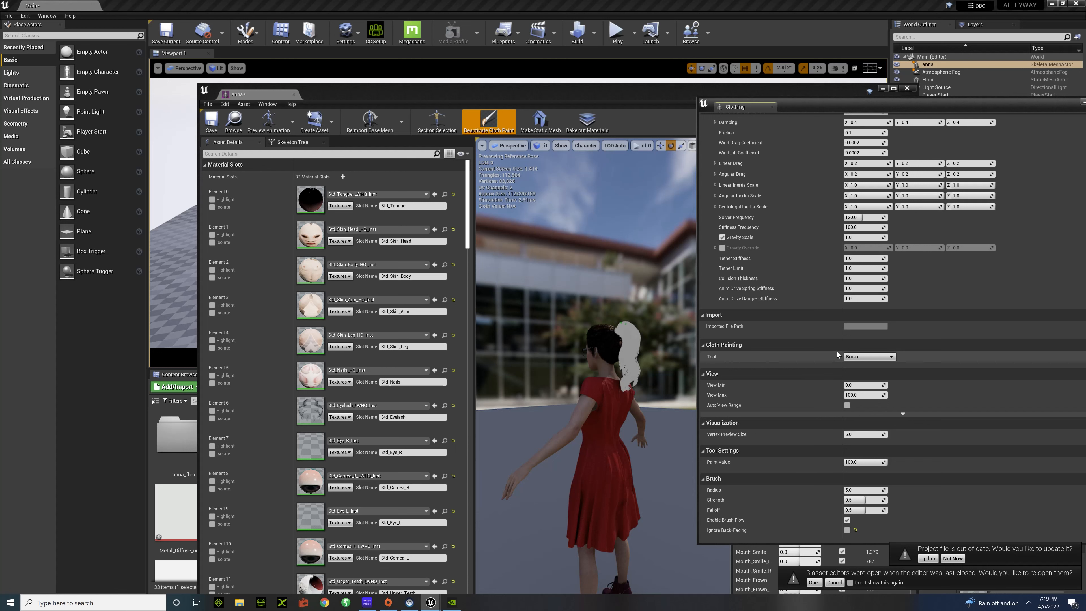
{"action": "left_click", "coordinate": [853, 356]}
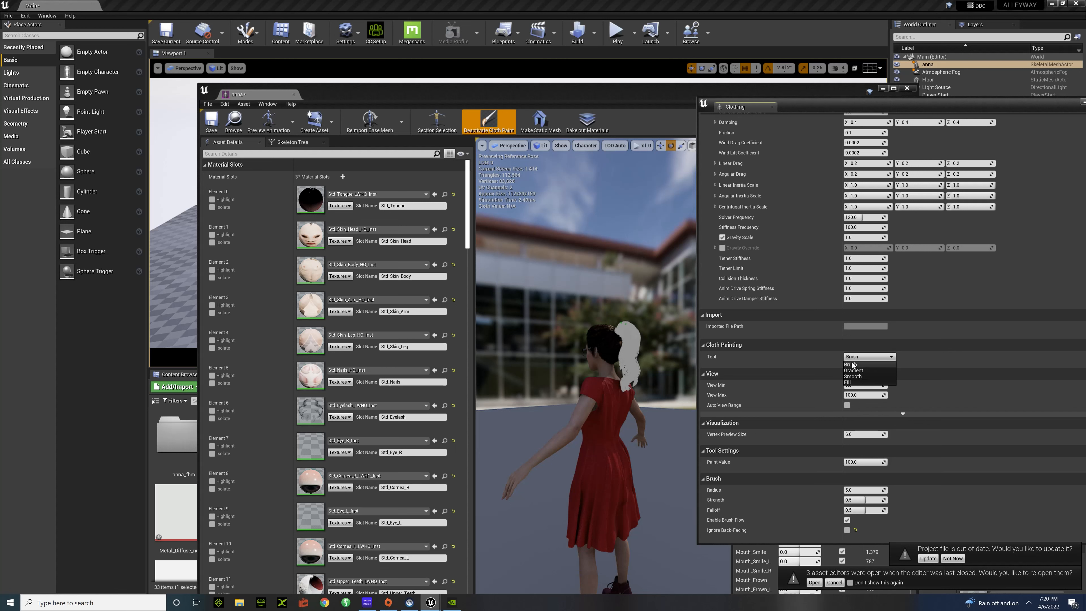
{"action": "left_click", "coordinate": [851, 364]}
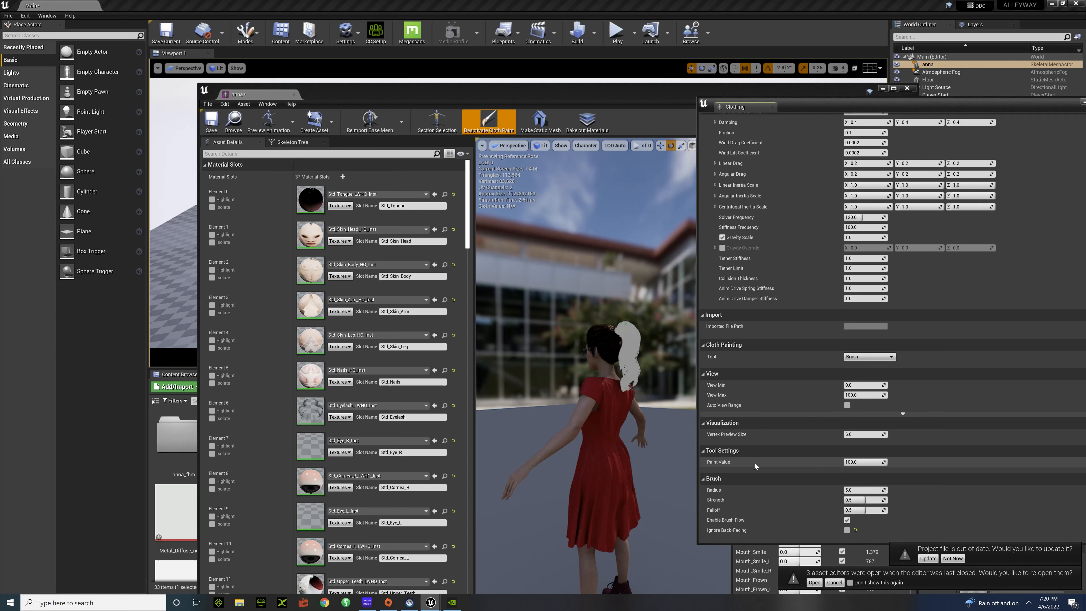
{"action": "left_click", "coordinate": [855, 460]}
{"action": "type", "text": "0"}
{"action": "key", "text": "Return"}
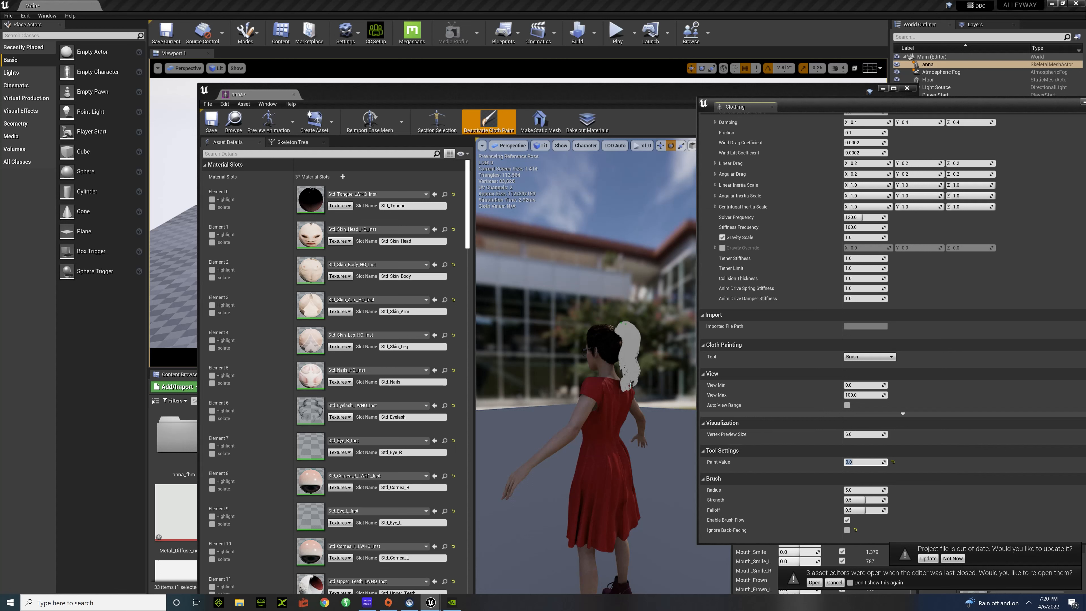
{"action": "mouse_move", "coordinate": [625, 369]}
{"action": "left_mouse_down"}
{"action": "mouse_move", "coordinate": [625, 321]}
{"action": "mouse_move", "coordinate": [628, 372]}
{"action": "mouse_move", "coordinate": [629, 344]}
{"action": "mouse_move", "coordinate": [535, 345]}
{"action": "left_mouse_up"}
{"action": "scroll", "coordinate": [628, 342], "scroll_direction": "up", "scroll_amount": 3}
{"action": "mouse_move", "coordinate": [636, 406]}
{"action": "left_mouse_down"}
{"action": "mouse_move", "coordinate": [623, 320]}
{"action": "mouse_move", "coordinate": [633, 316]}
{"action": "mouse_move", "coordinate": [616, 402]}
{"action": "mouse_move", "coordinate": [628, 403]}
{"action": "mouse_move", "coordinate": [630, 299]}
{"action": "mouse_move", "coordinate": [618, 322]}
{"action": "mouse_move", "coordinate": [626, 407]}
{"action": "mouse_move", "coordinate": [604, 319]}
{"action": "left_mouse_up"}
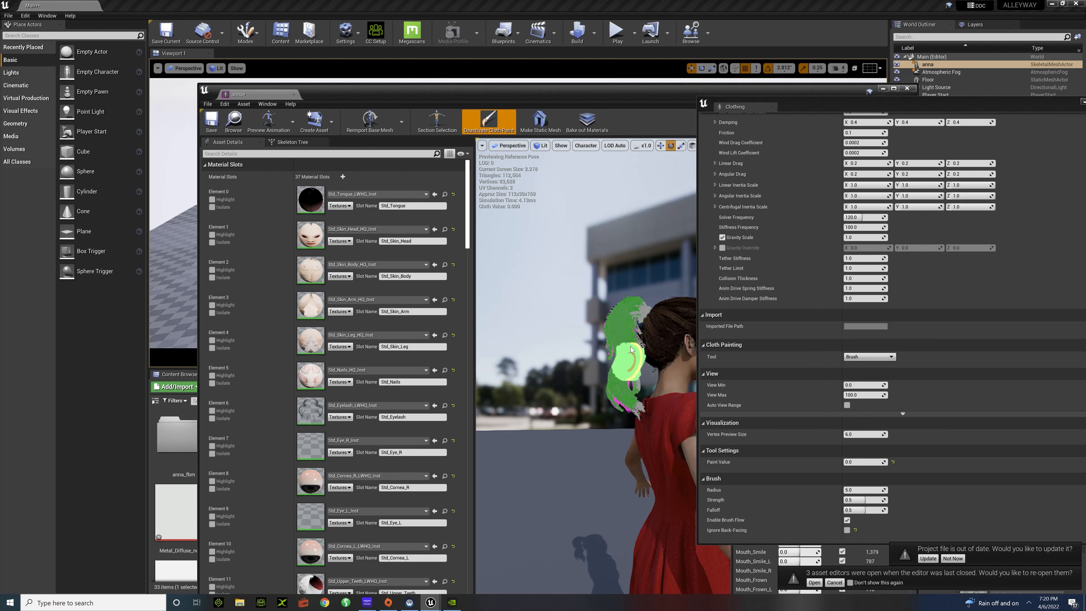
{"action": "mouse_move", "coordinate": [624, 387]}
{"action": "left_mouse_down"}
{"action": "mouse_move", "coordinate": [634, 411]}
{"action": "mouse_move", "coordinate": [627, 346]}
{"action": "left_mouse_up"}
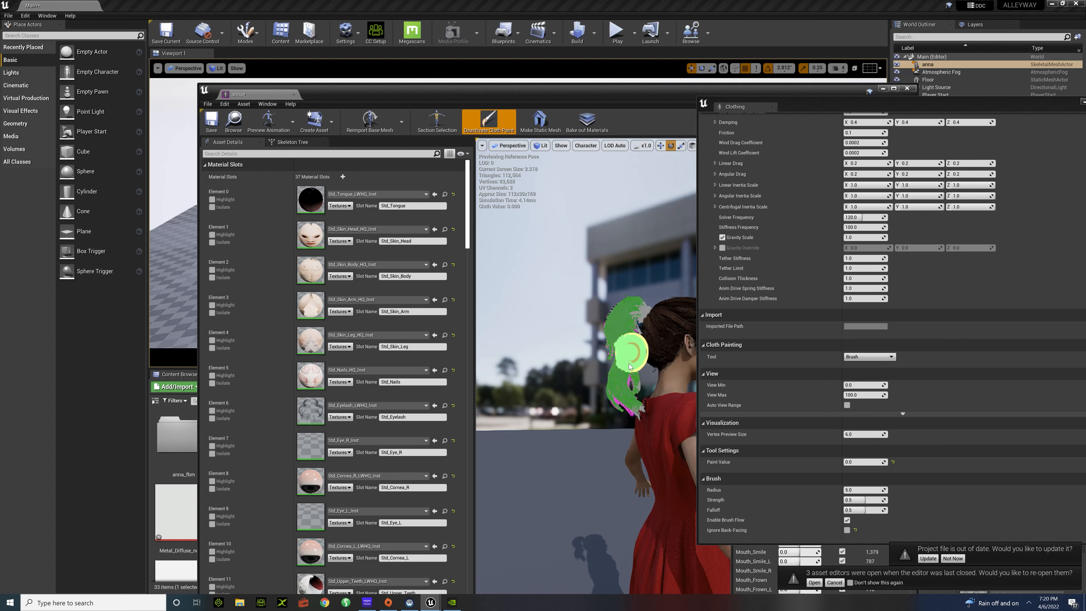
Paint the lower part of the ponytail with the Brush tool at a paint value of 10
{"action": "left_click", "coordinate": [862, 461]}
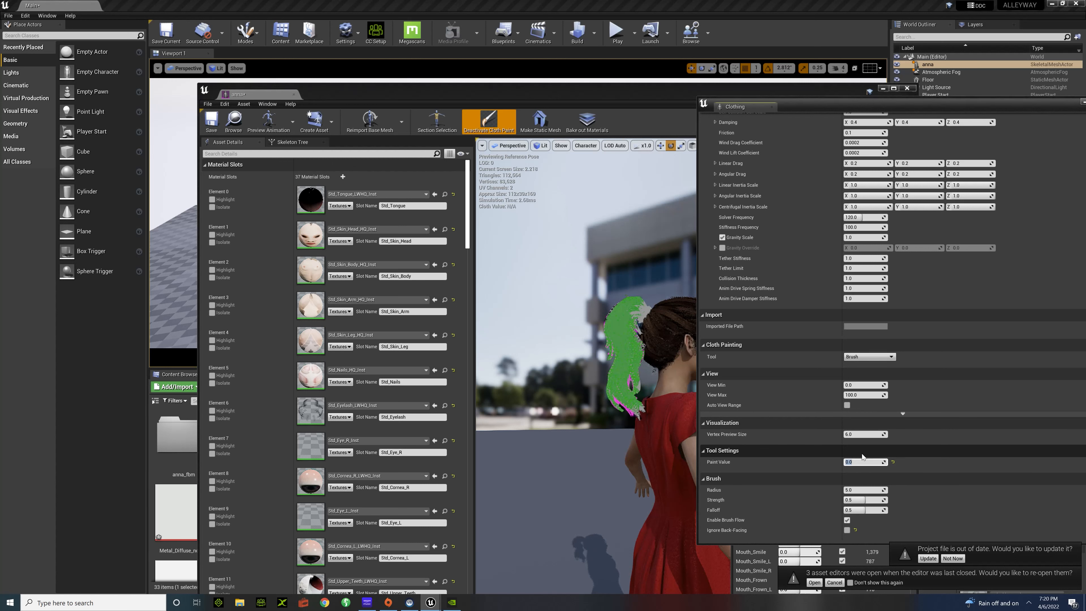
{"action": "type", "text": "10"}
{"action": "key", "text": "Return"}
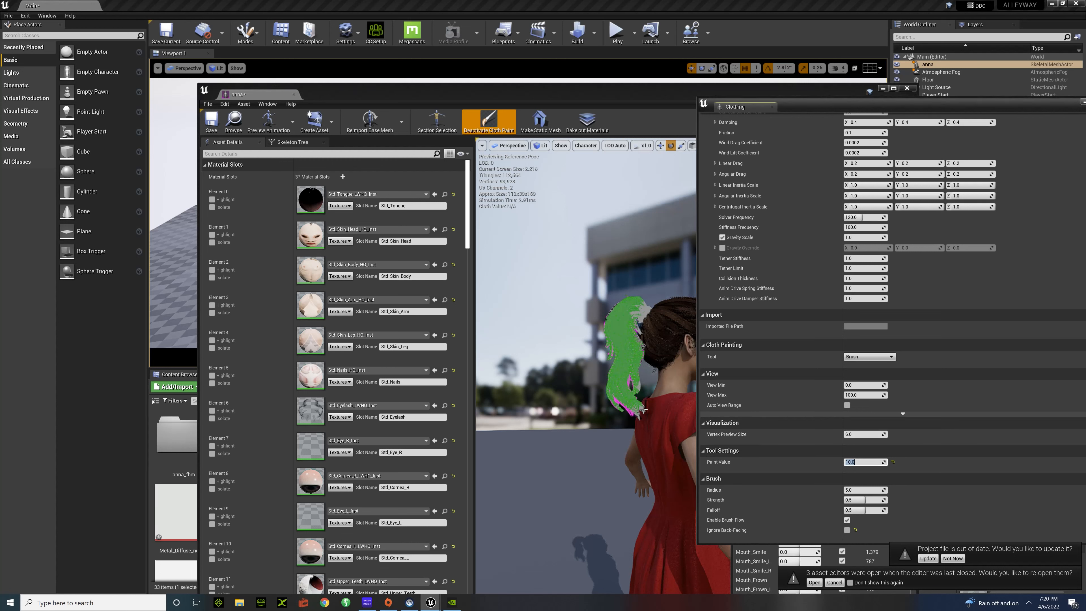
{"action": "mouse_move", "coordinate": [634, 412]}
{"action": "left_mouse_down"}
{"action": "mouse_move", "coordinate": [627, 347]}
{"action": "mouse_move", "coordinate": [620, 408]}
{"action": "mouse_move", "coordinate": [622, 355]}
{"action": "mouse_move", "coordinate": [616, 392]}
{"action": "mouse_move", "coordinate": [626, 411]}
{"action": "left_mouse_up"}
{"action": "mouse_move", "coordinate": [627, 411]}
{"action": "right_mouse_down"}
{"action": "mouse_move", "coordinate": [667, 398]}
{"action": "mouse_move", "coordinate": [607, 410]}
{"action": "mouse_move", "coordinate": [626, 449]}
{"action": "right_mouse_up"}
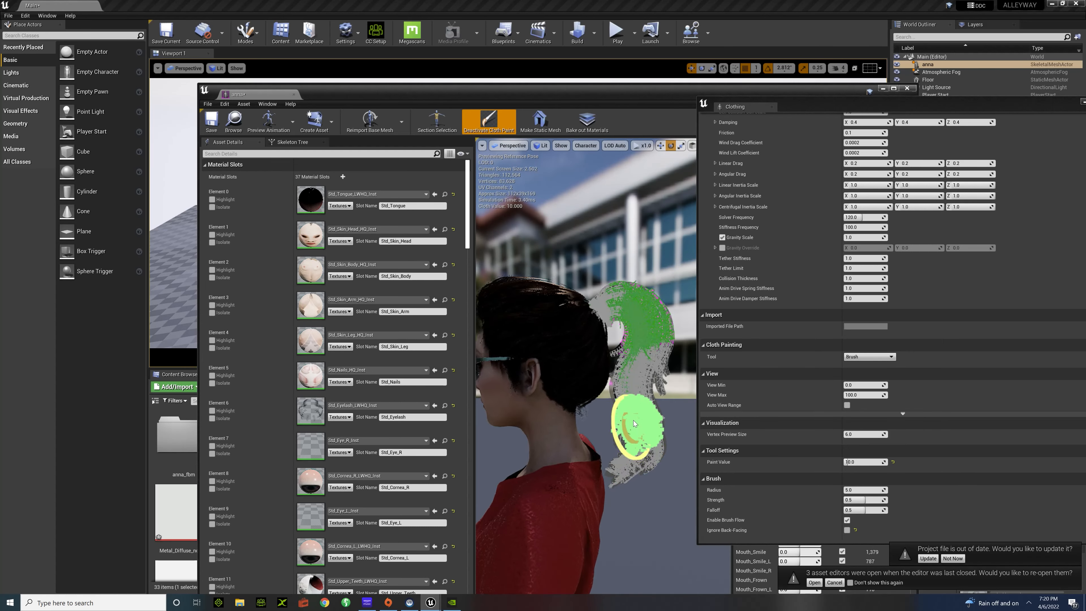
{"action": "mouse_move", "coordinate": [625, 407]}
{"action": "left_mouse_down"}
{"action": "mouse_move", "coordinate": [635, 384]}
{"action": "mouse_move", "coordinate": [649, 387]}
{"action": "mouse_move", "coordinate": [632, 413]}
{"action": "mouse_move", "coordinate": [634, 445]}
{"action": "mouse_move", "coordinate": [643, 389]}
{"action": "mouse_move", "coordinate": [637, 415]}
{"action": "left_mouse_up"}
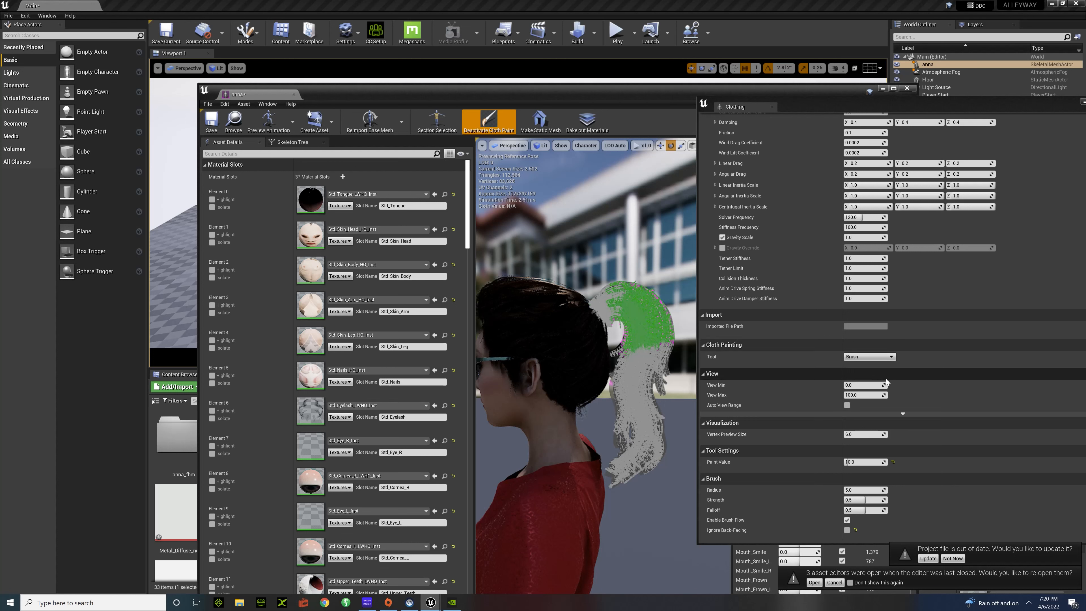
Smooth the painted hair weights across the mesh using the Smooth tool at a strength of 0.5
{"action": "left_click", "coordinate": [890, 361]}
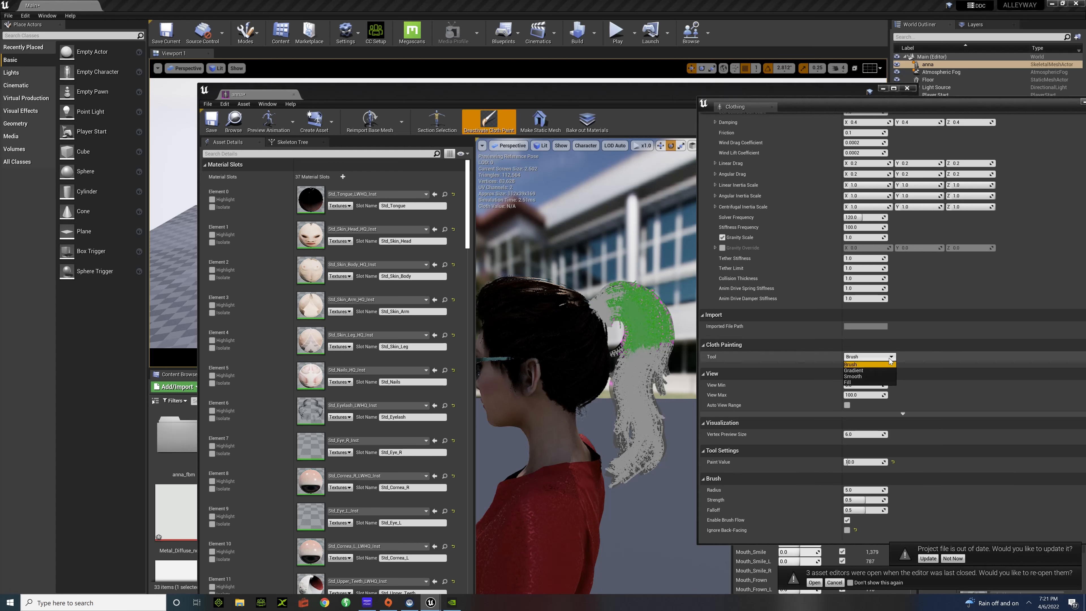
{"action": "left_click", "coordinate": [872, 376]}
{"action": "left_click", "coordinate": [861, 461]}
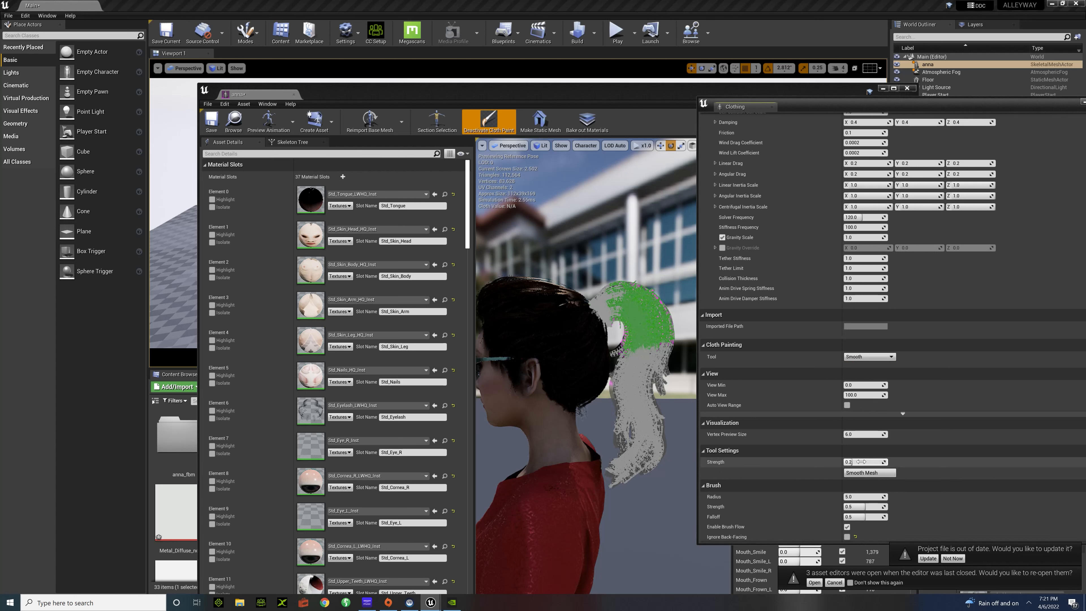
{"action": "type", "text": "0.5"}
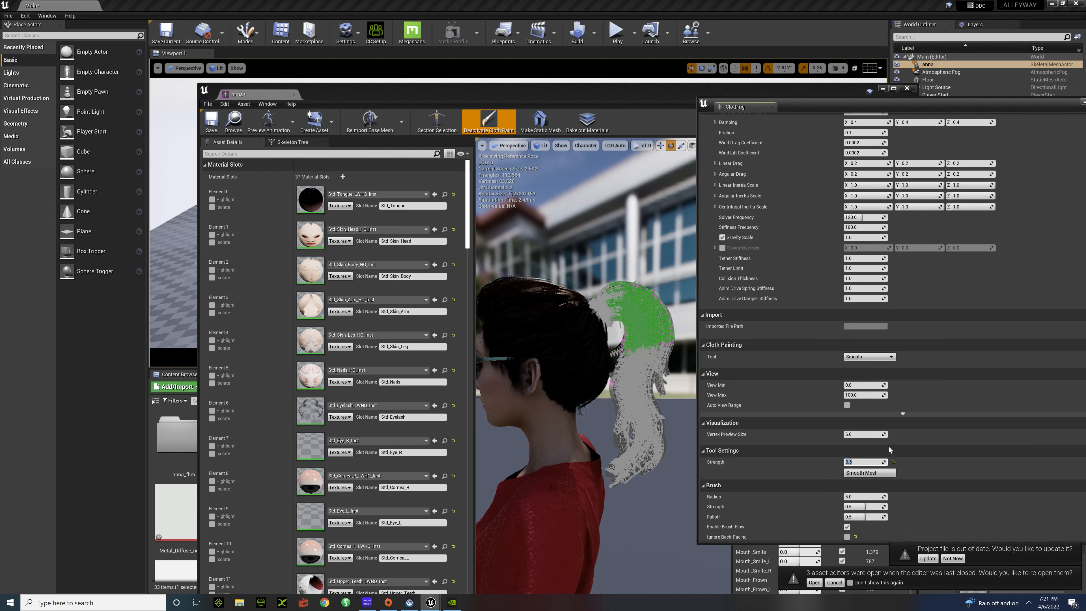
{"action": "left_click", "coordinate": [869, 473]}
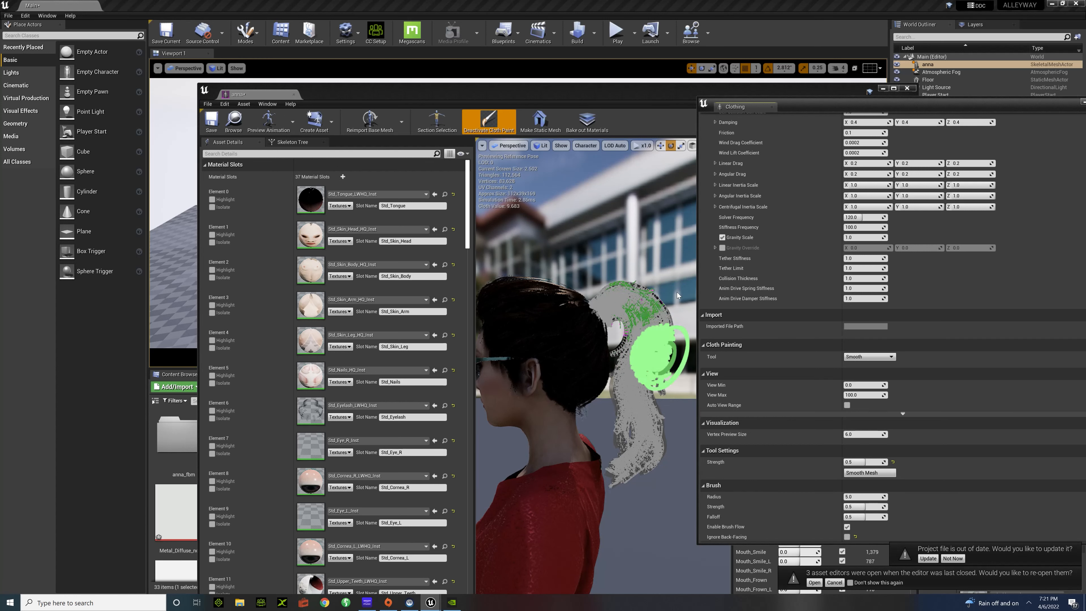
Deactivate cloth painting on the anna mesh and preview the ponytail's movement
{"action": "left_click_drag", "start_coordinate": [825, 109], "coordinate": [797, 160]}
{"action": "left_click", "coordinate": [834, 151]}
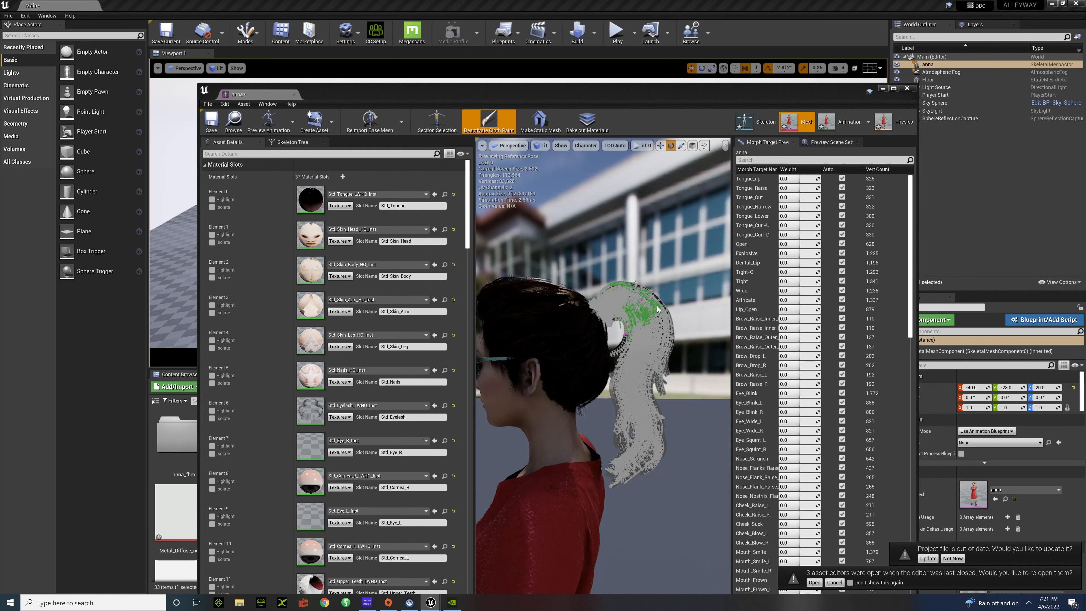
{"action": "key", "text": "Escape"}
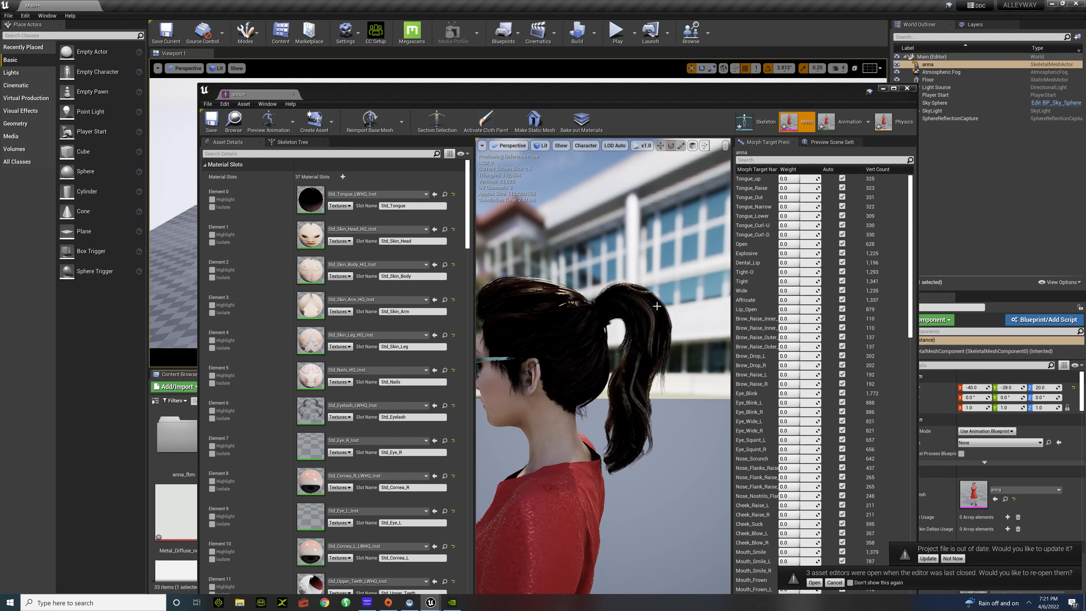
{"action": "scroll", "coordinate": [656, 306], "scroll_direction": "down", "scroll_amount": 5}
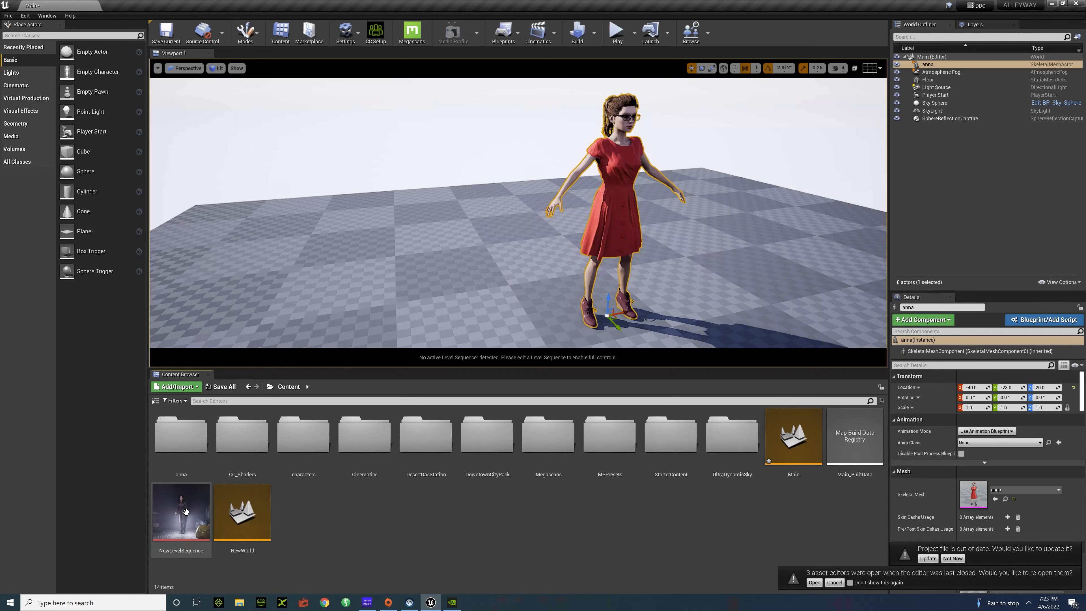
Open NewLevelSequence in Sequencer and bring up its Movie Render Queue job
{"action": "double_click", "coordinate": [180, 511]}
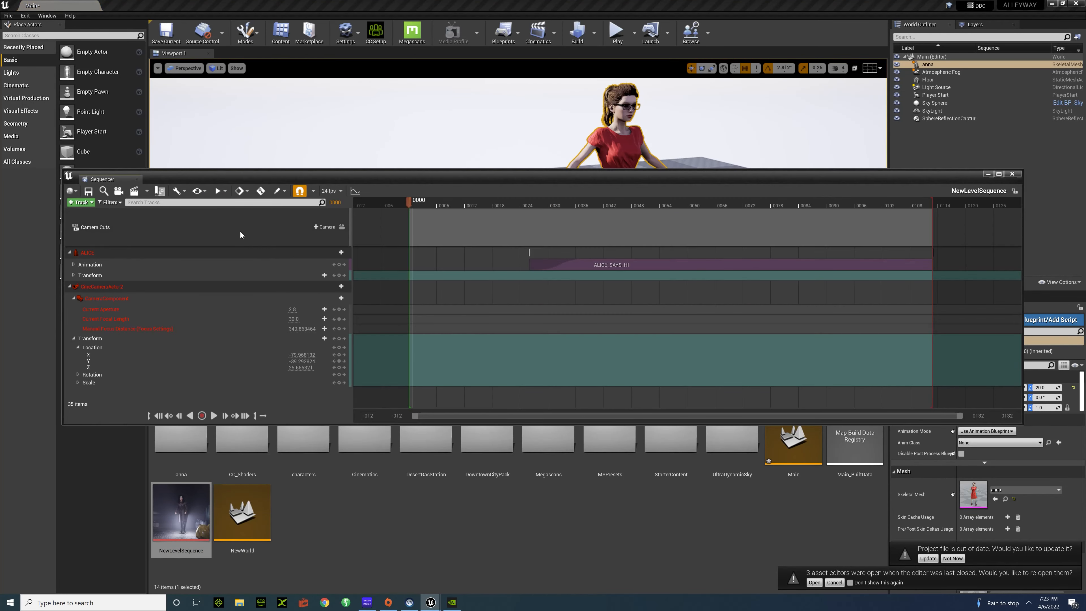
{"action": "left_click", "coordinate": [134, 191]}
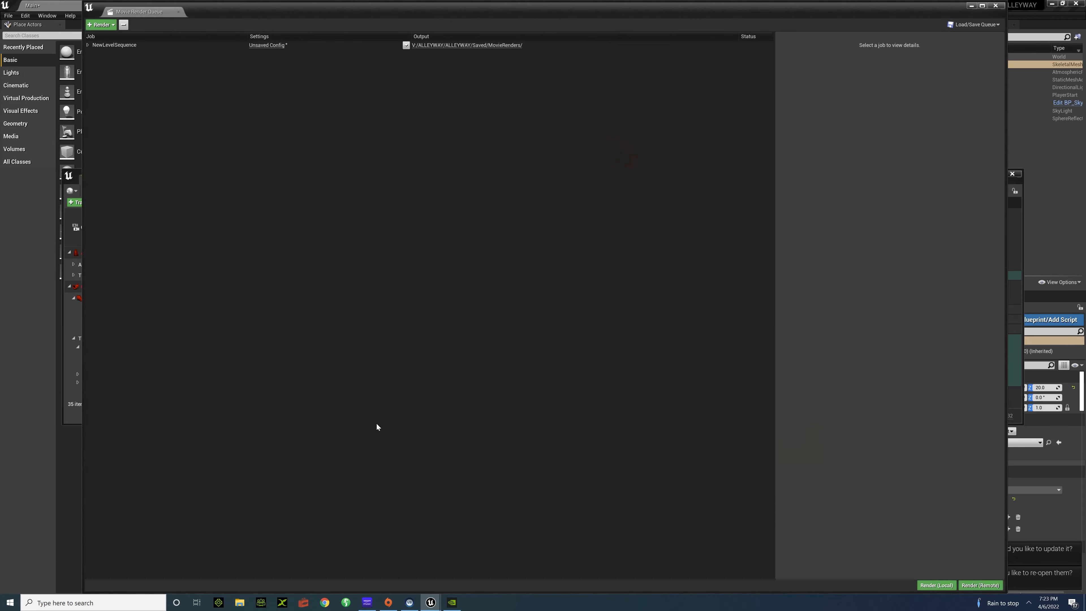
Apply the ALLEYWAYHD render preset to the NewLevelSequence job
{"action": "left_click", "coordinate": [269, 45]}
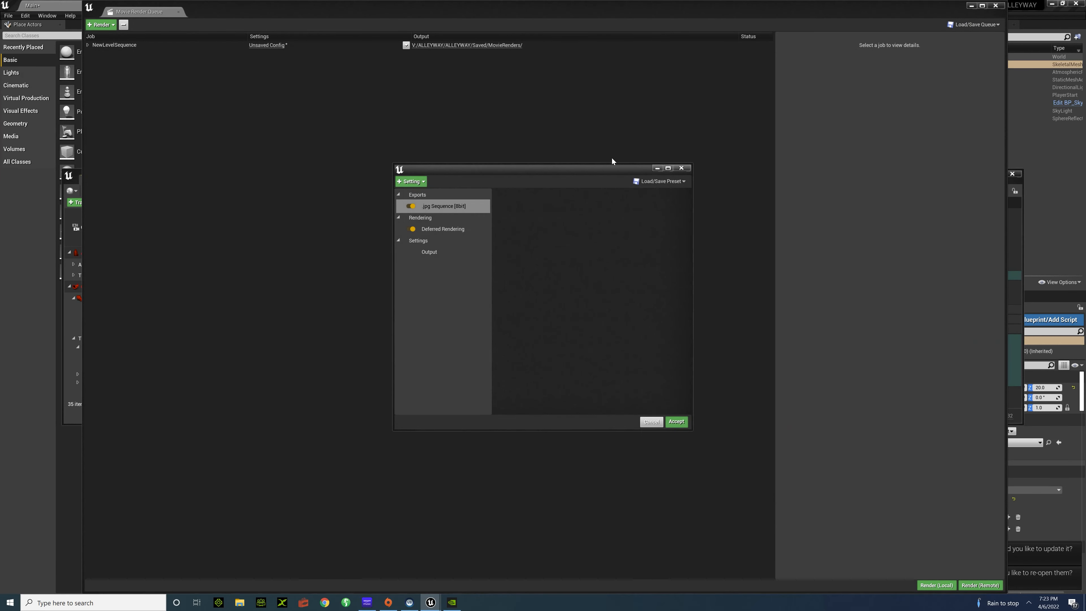
{"action": "left_click", "coordinate": [682, 167]}
{"action": "left_click", "coordinate": [406, 45]}
{"action": "left_click", "coordinate": [406, 87]}
Examine the job's Anti-aliasing warm-up frame settings, leaving the configuration and render queue without changes
{"action": "left_click", "coordinate": [269, 46]}
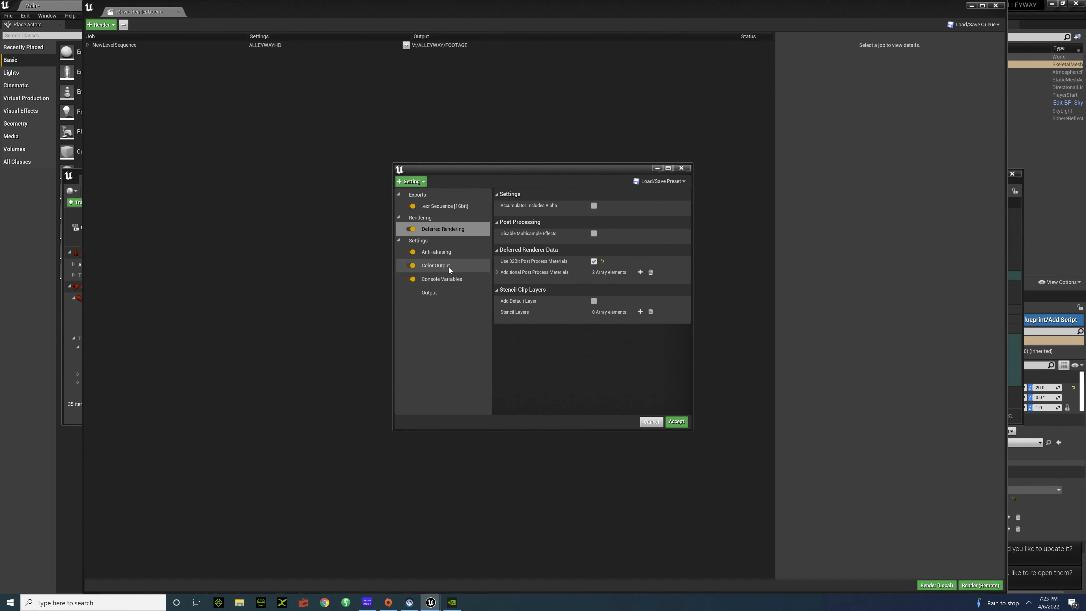
{"action": "left_click", "coordinate": [442, 251]}
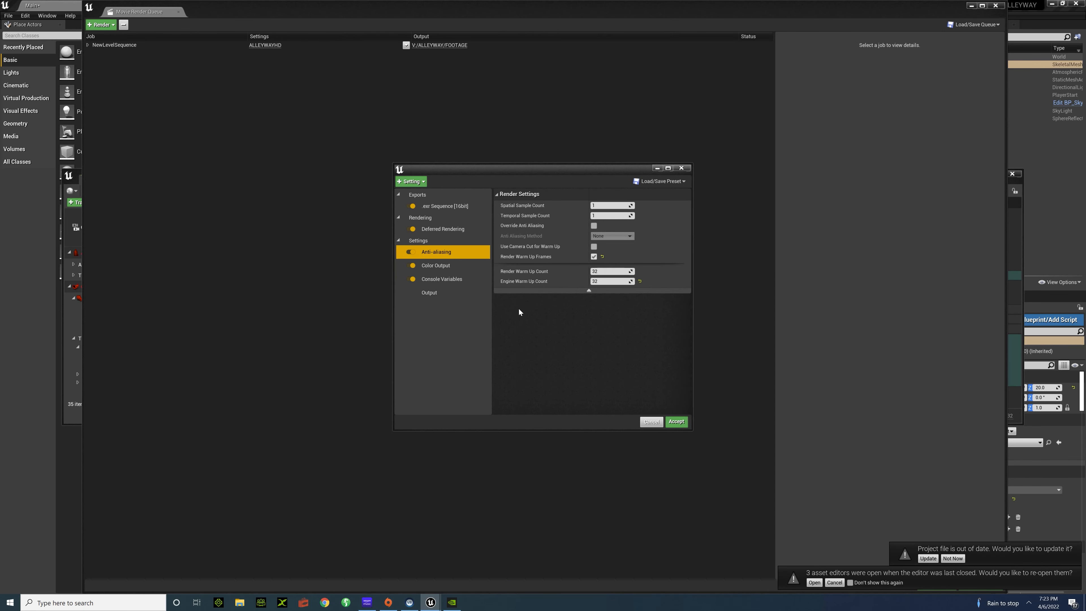
{"action": "left_click", "coordinate": [650, 421]}
{"action": "left_click", "coordinate": [994, 5]}
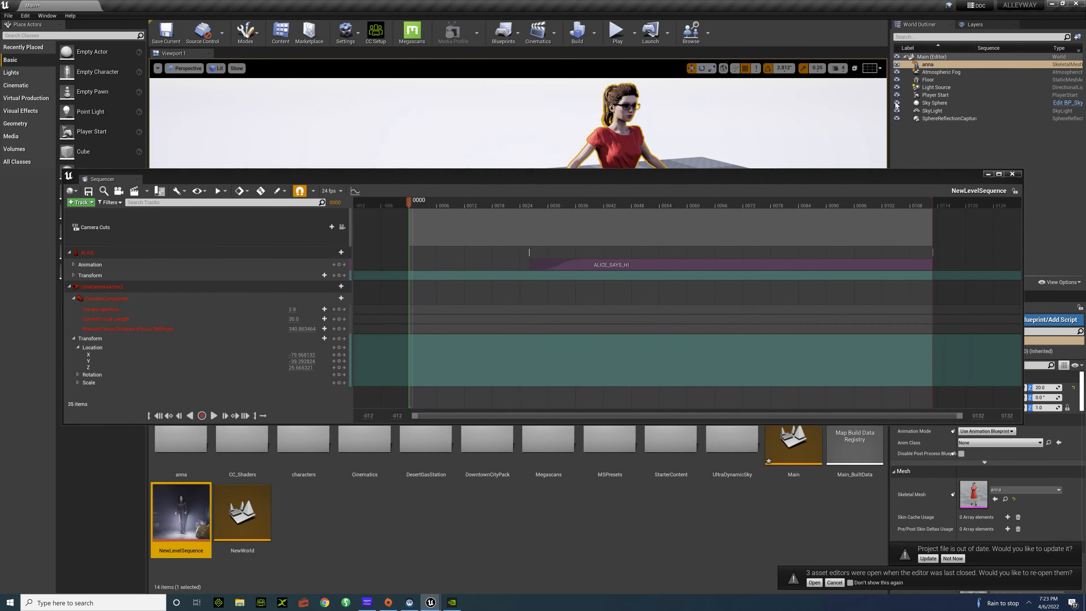
Scrub the NewLevelSequence playhead to frame 44
{"action": "left_click_drag", "start_coordinate": [486, 202], "coordinate": [612, 207]}
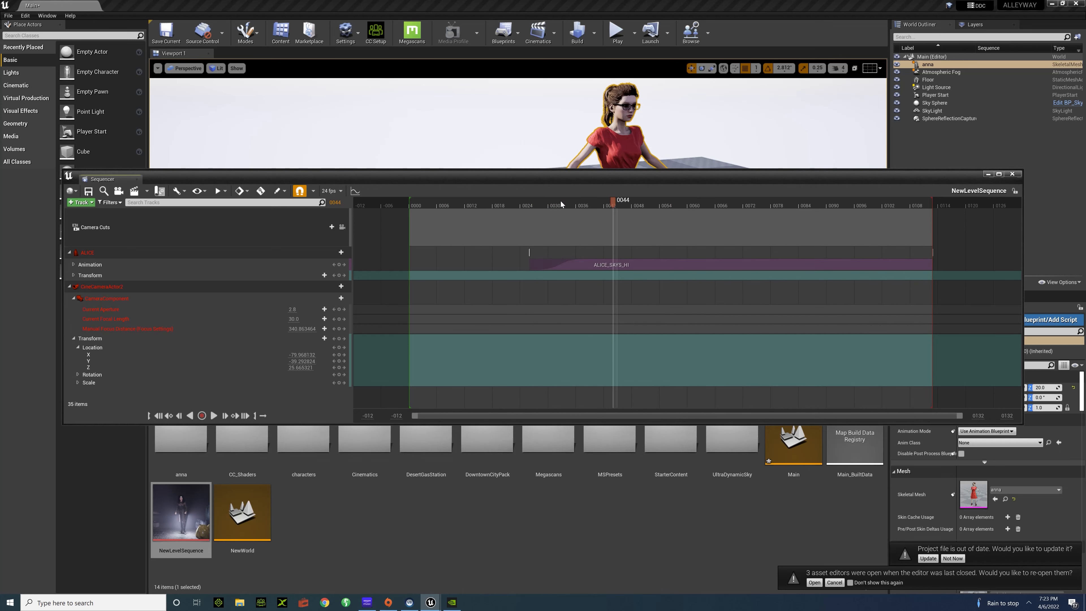